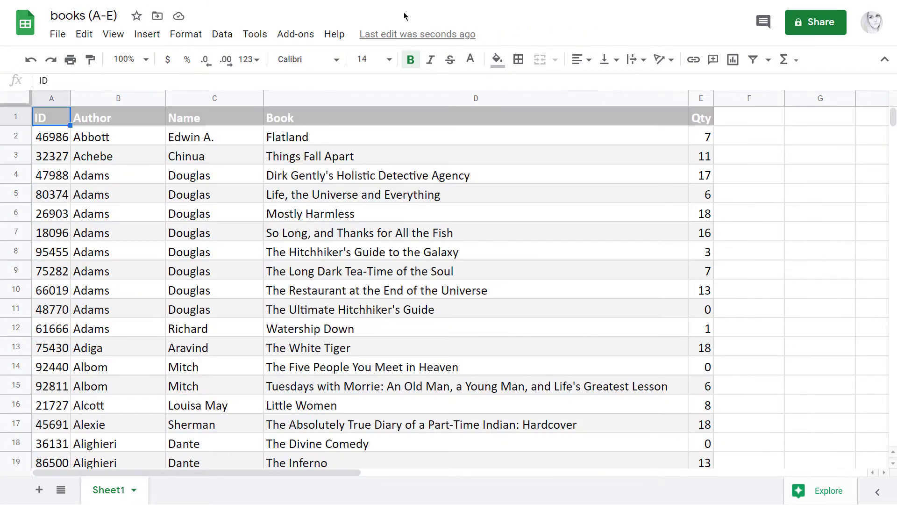
Launch the Combine Sheets add-on and expand the sheets of books (A-E)
click(308, 36)
mouse_move(336, 94)
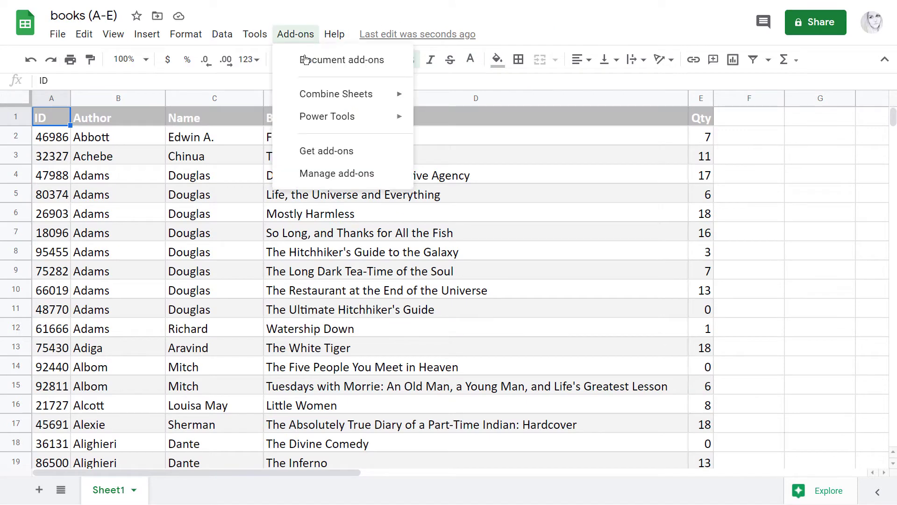
click(435, 101)
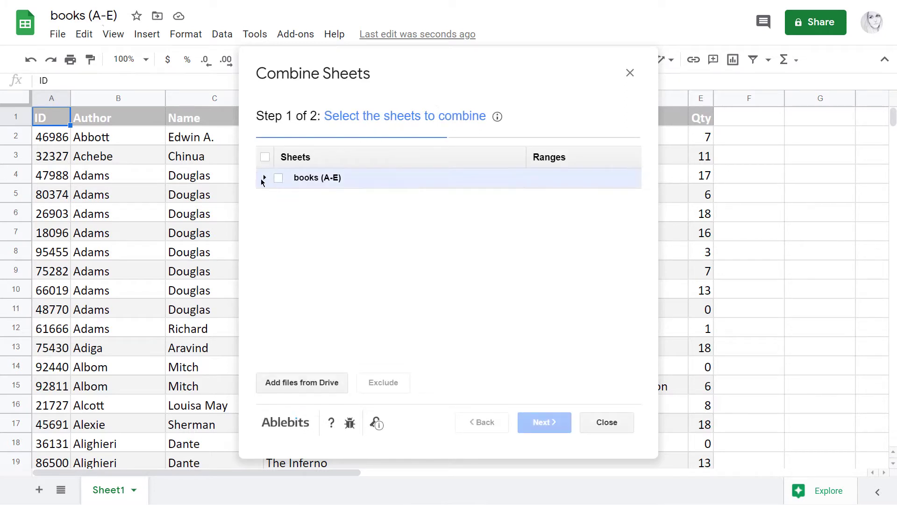
click(263, 178)
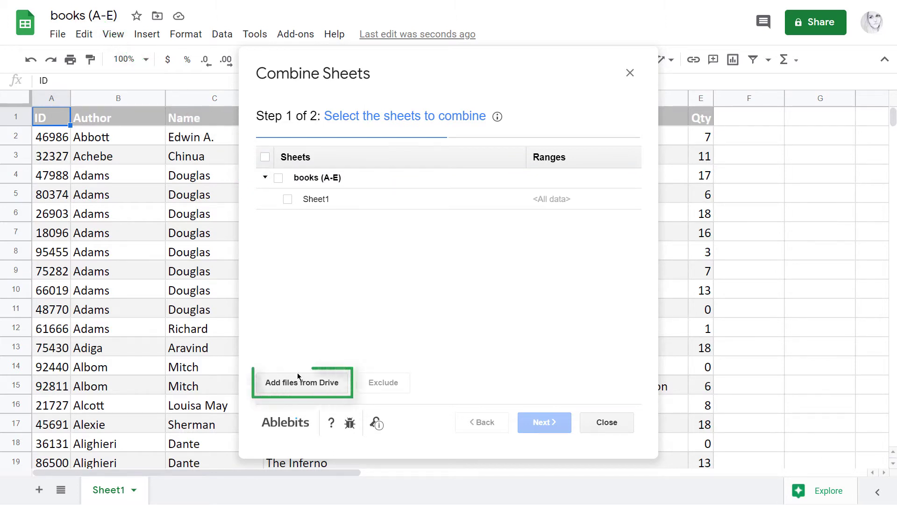
Add the four other book spreadsheets found by searching Drive for 'book'
click(299, 390)
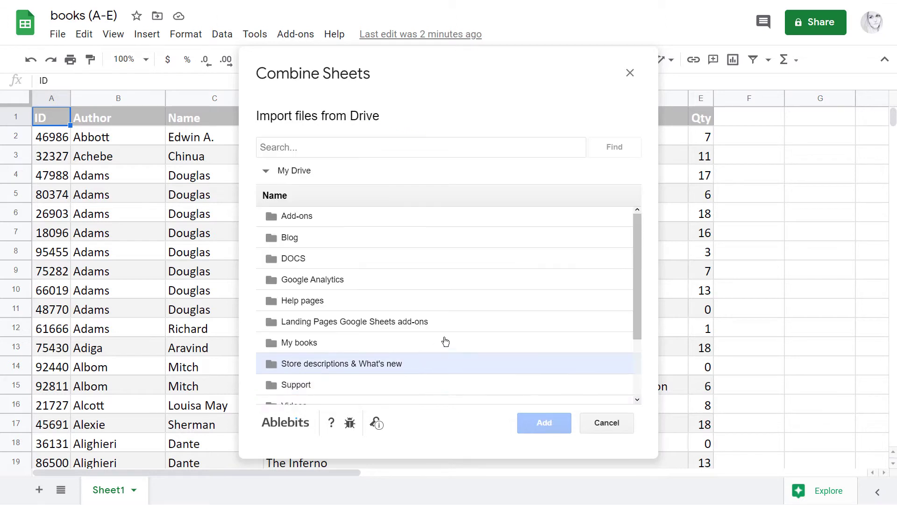
mouse_move(640, 260)
mouse_down()
mouse_move(638, 318)
mouse_move(639, 247)
mouse_up()
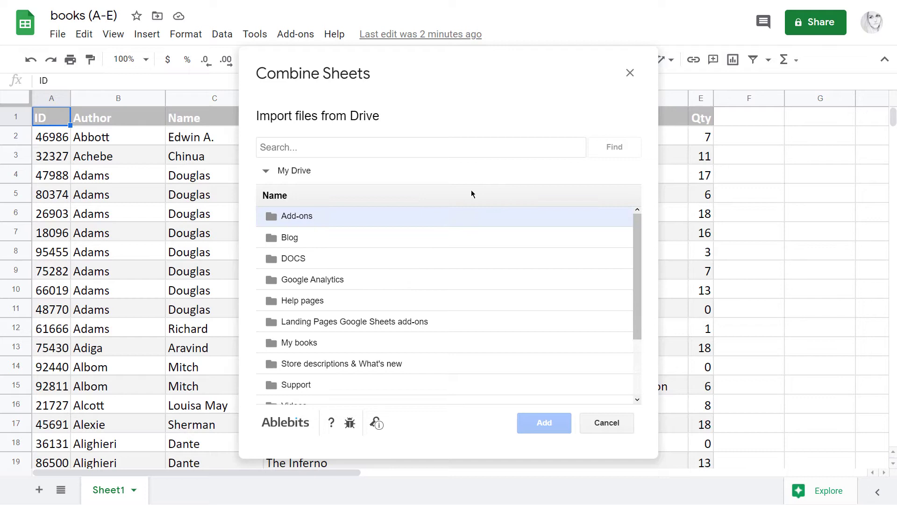
click(356, 147)
text(book)
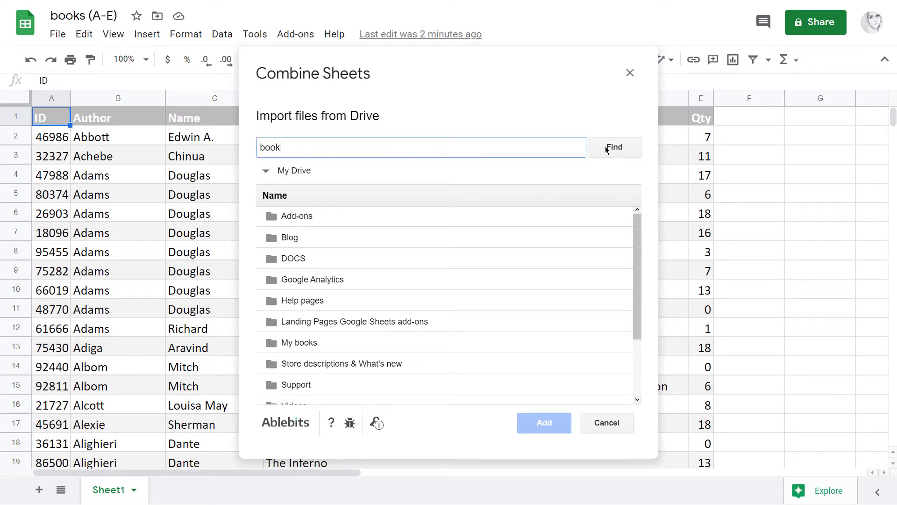
click(607, 149)
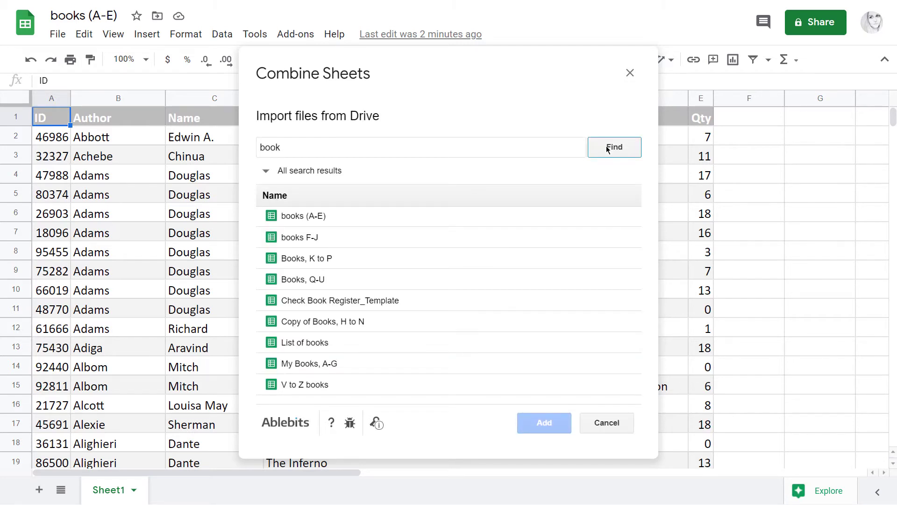
click(447, 216)
shift+click(421, 276)
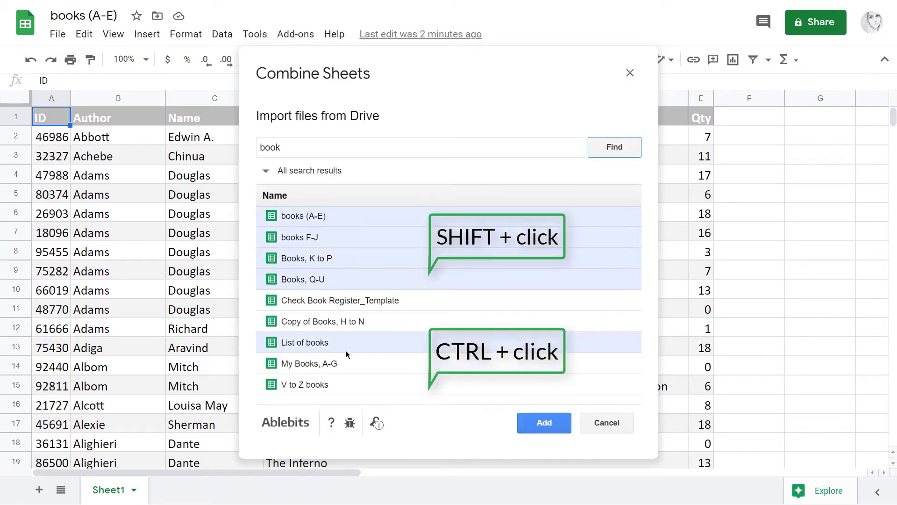
ctrl+click(342, 386)
click(535, 423)
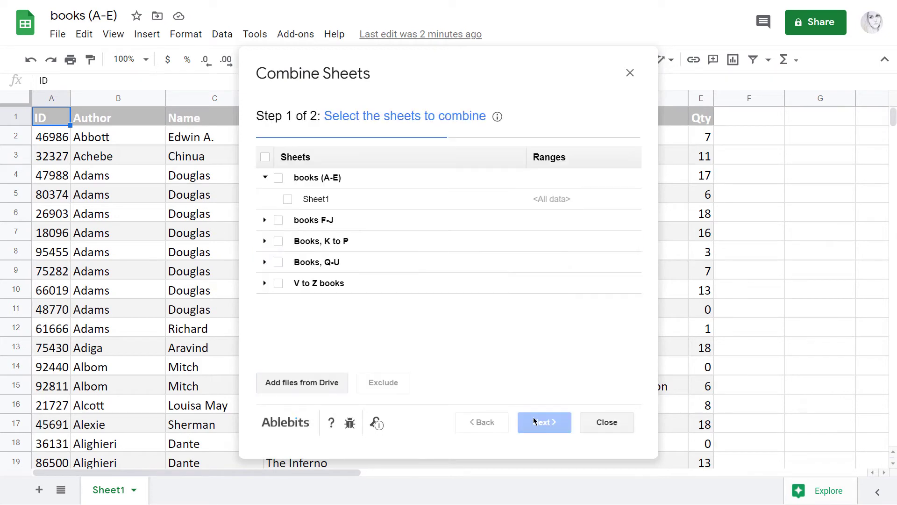
Tick all sheets in books (A-E), F-J, K to P, Q-U and V to Z
click(287, 198)
click(265, 220)
click(288, 241)
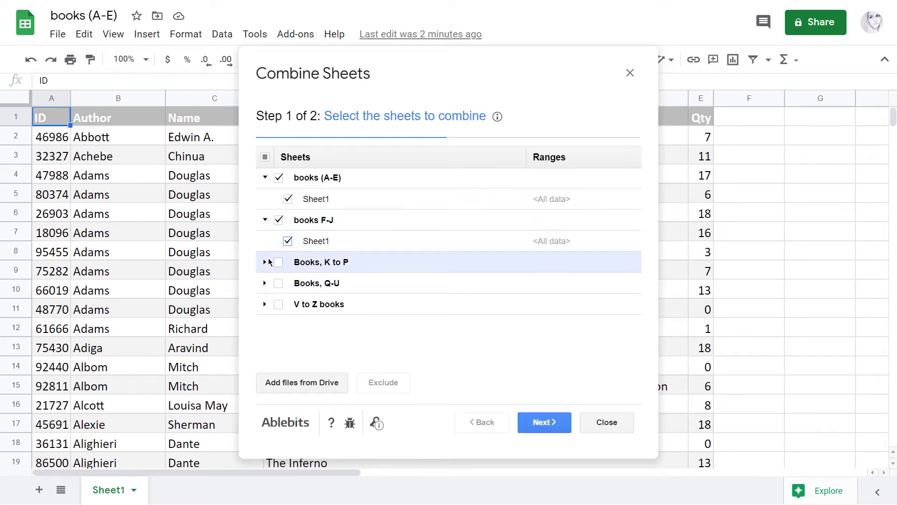
click(264, 261)
click(287, 283)
click(278, 304)
click(279, 325)
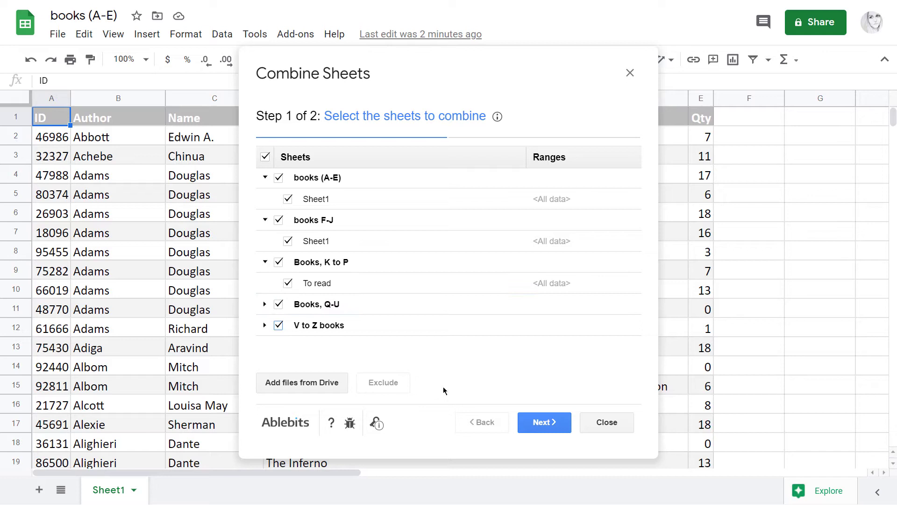
Keep Consider table headers and Use a formula, output to a New sheet, and combine
click(544, 423)
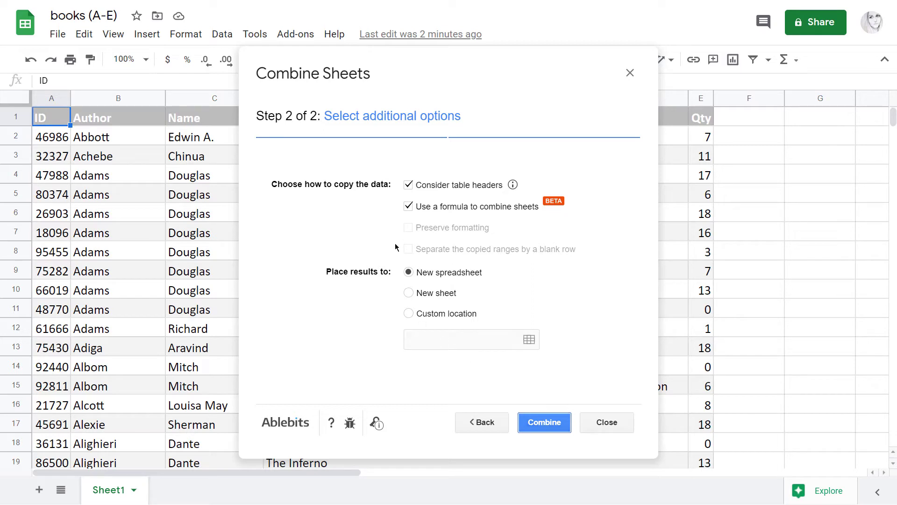
click(512, 185)
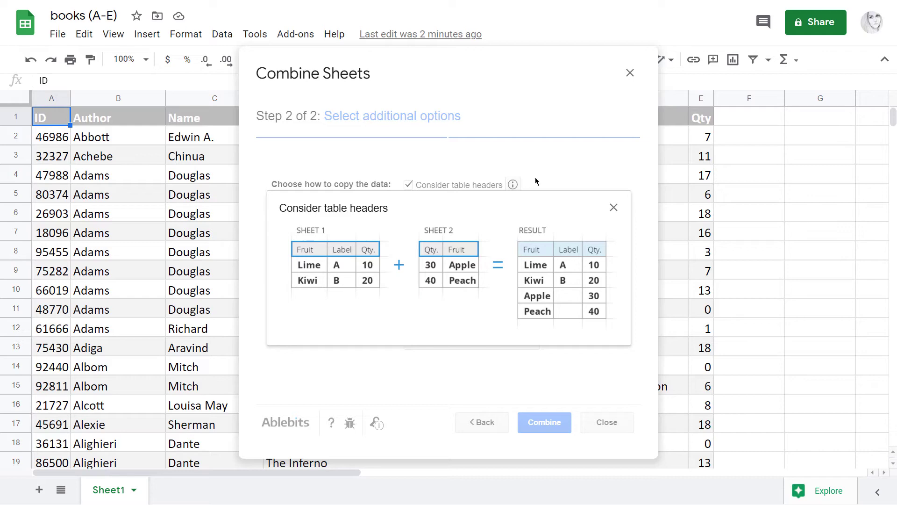
click(614, 208)
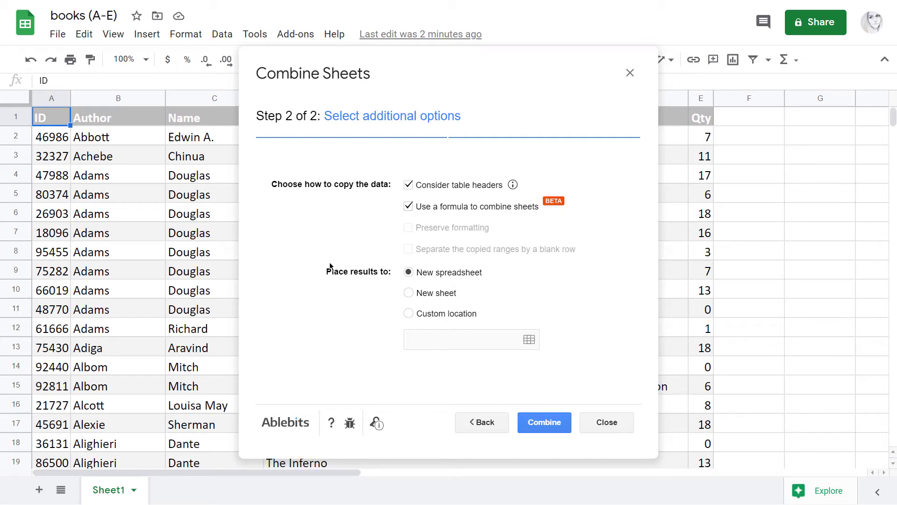
click(408, 294)
click(546, 423)
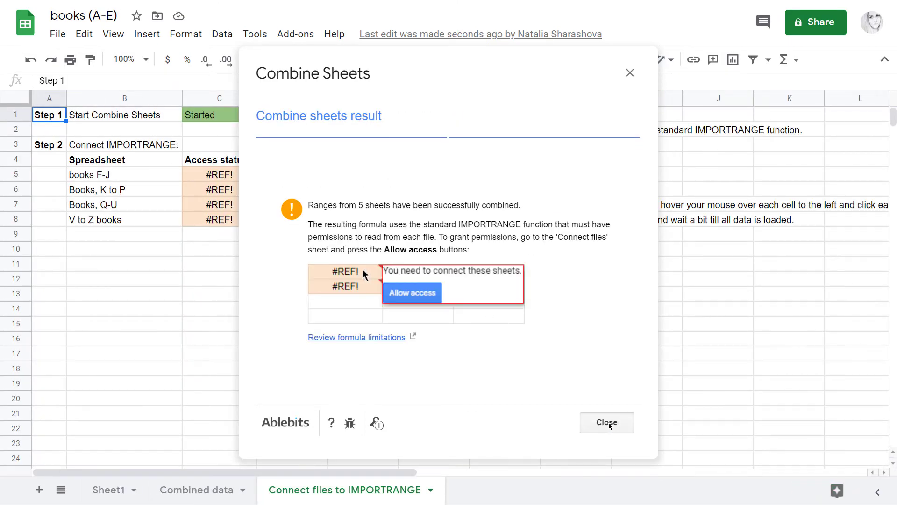
Dismiss the combine result and allow access to the books F-J file
click(607, 422)
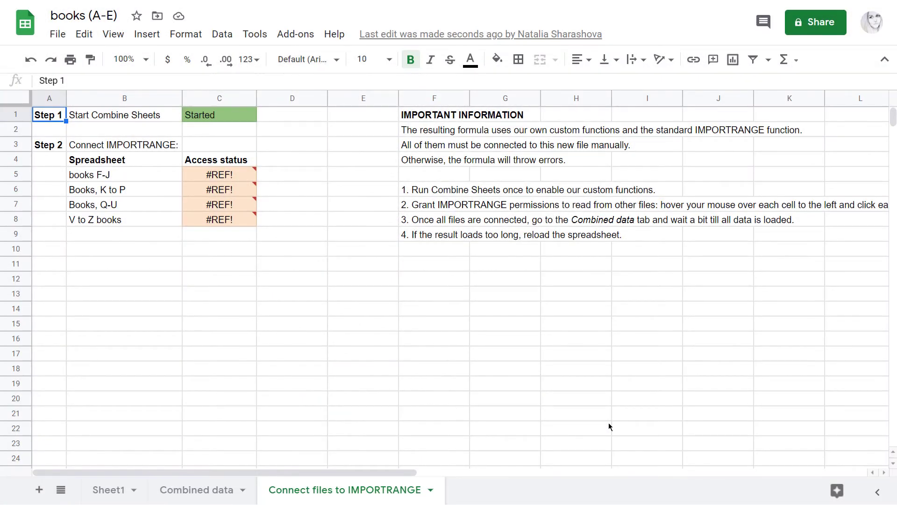
click(167, 150)
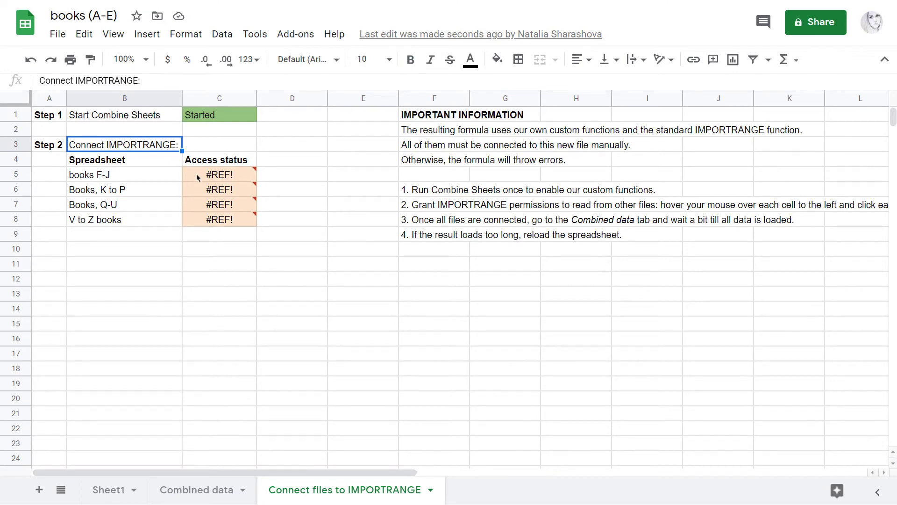
mouse_move(219, 220)
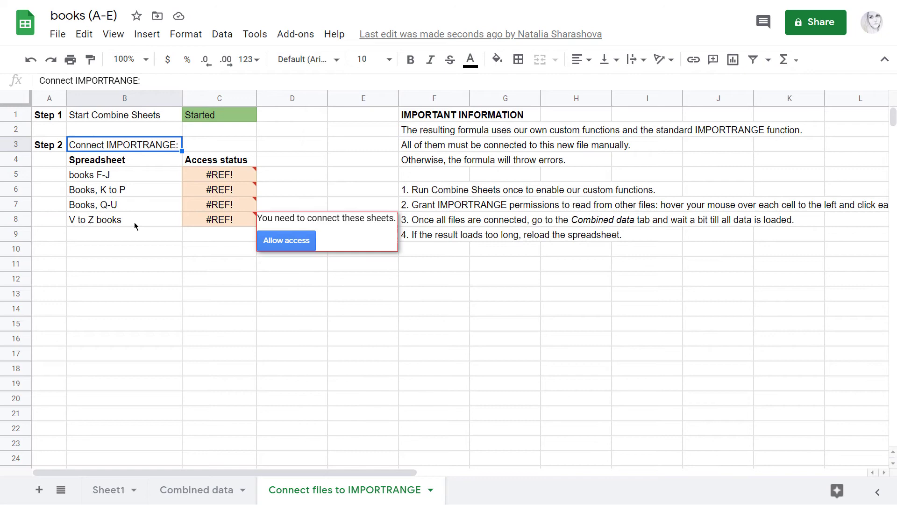
click(240, 176)
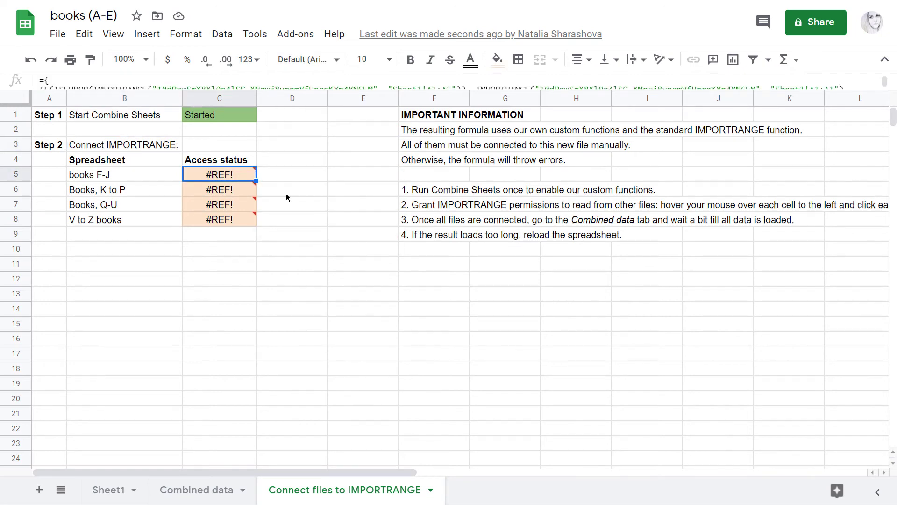
click(274, 211)
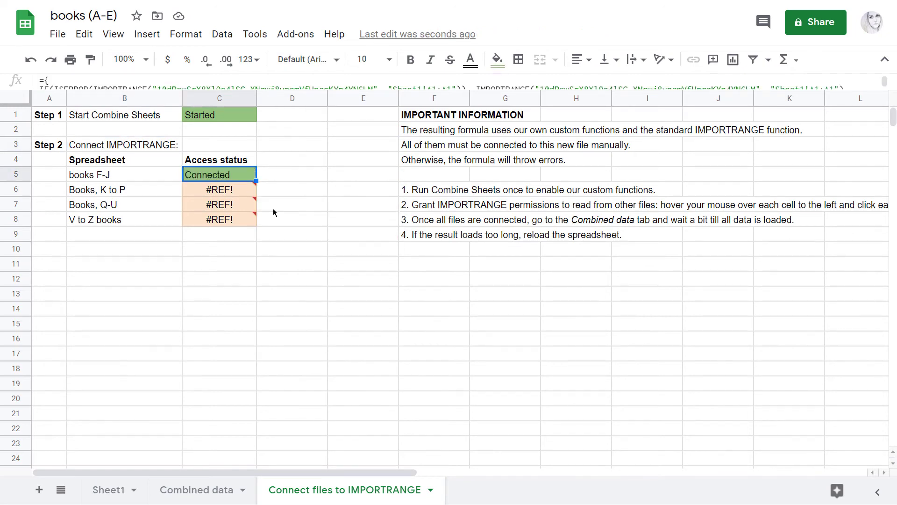
Connect the Books, Q-U and V to Z books files, then view Combined data
click(241, 209)
click(251, 224)
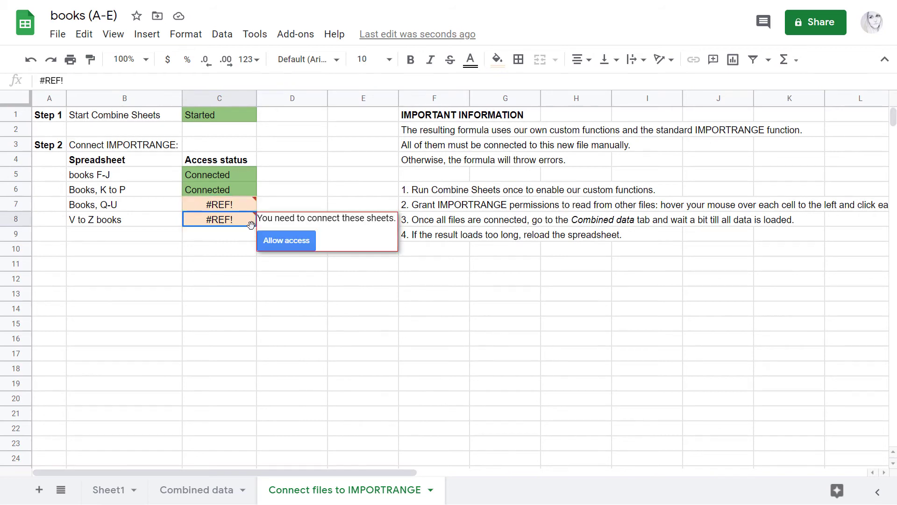
click(272, 243)
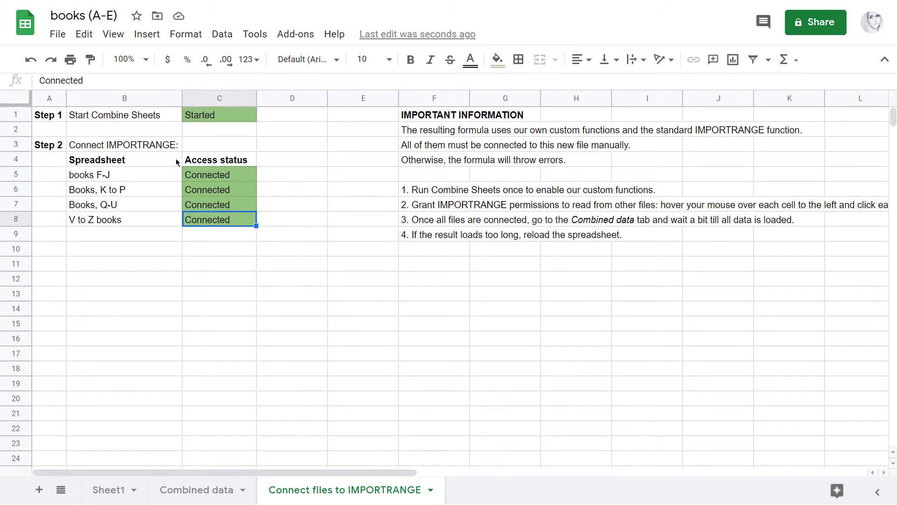
click(198, 490)
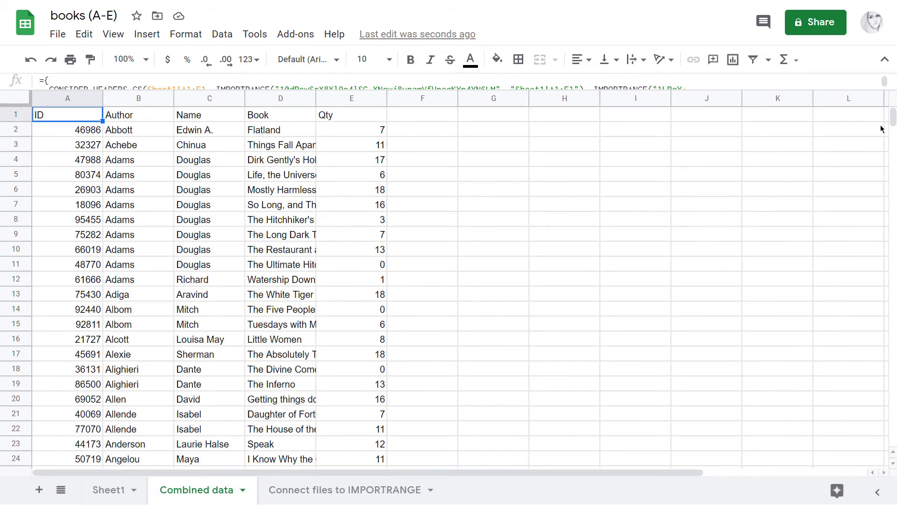
mouse_move(892, 116)
mouse_down()
mouse_move(861, 345)
mouse_move(876, 112)
mouse_up()
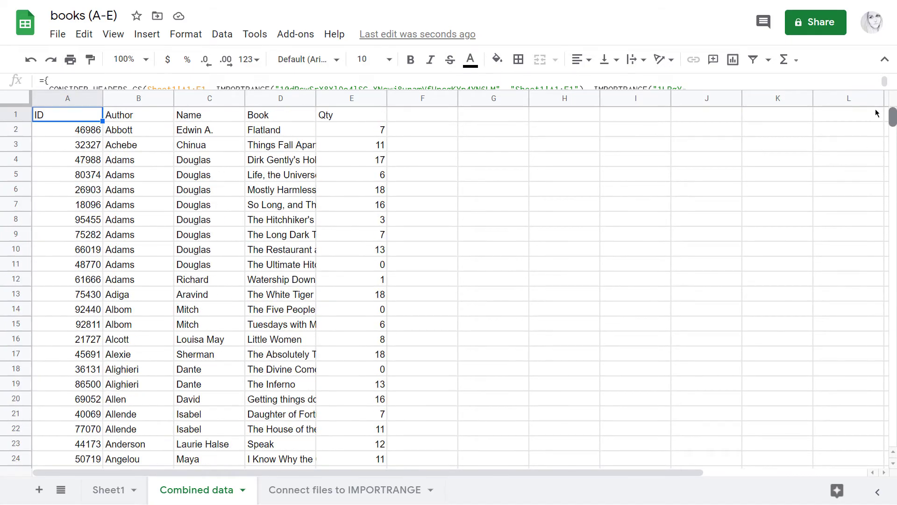
Delete the author, name and book entries in Sheet1 rows 4–12, then return to Combined data
click(109, 490)
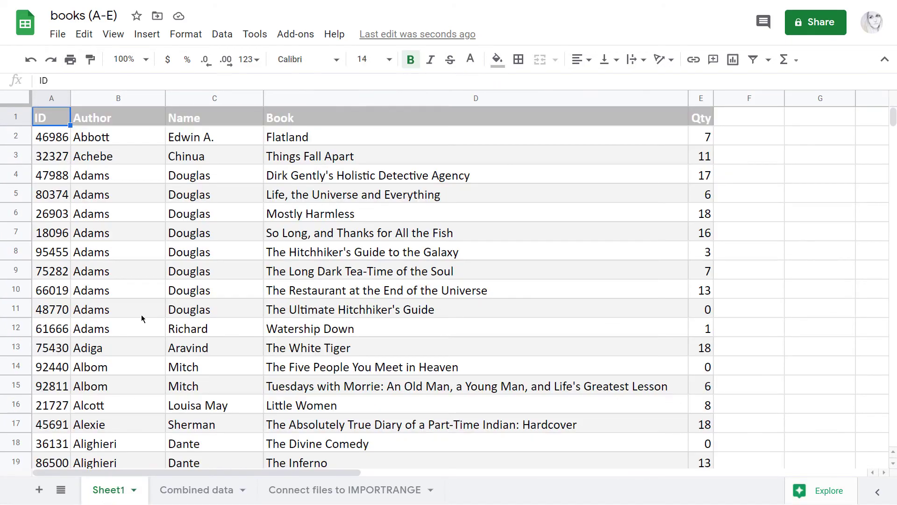
drag(140, 175, 412, 327)
key(Delete)
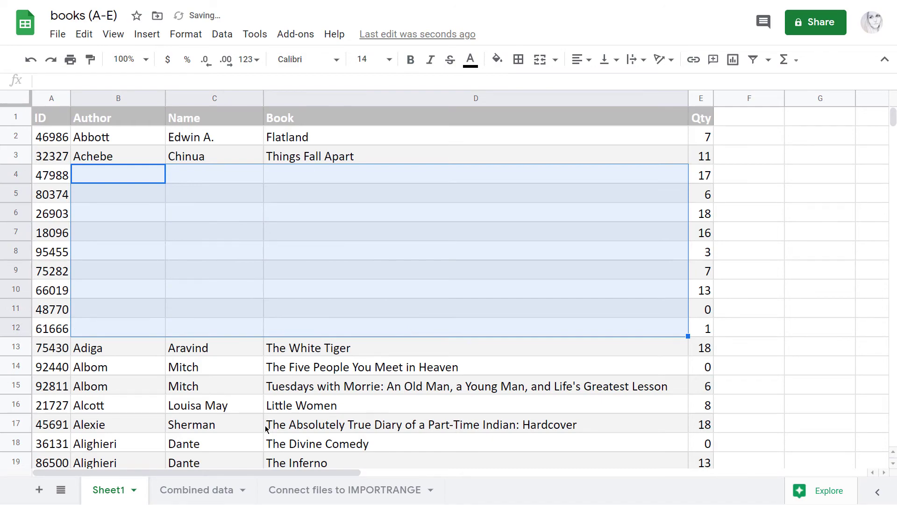
click(197, 490)
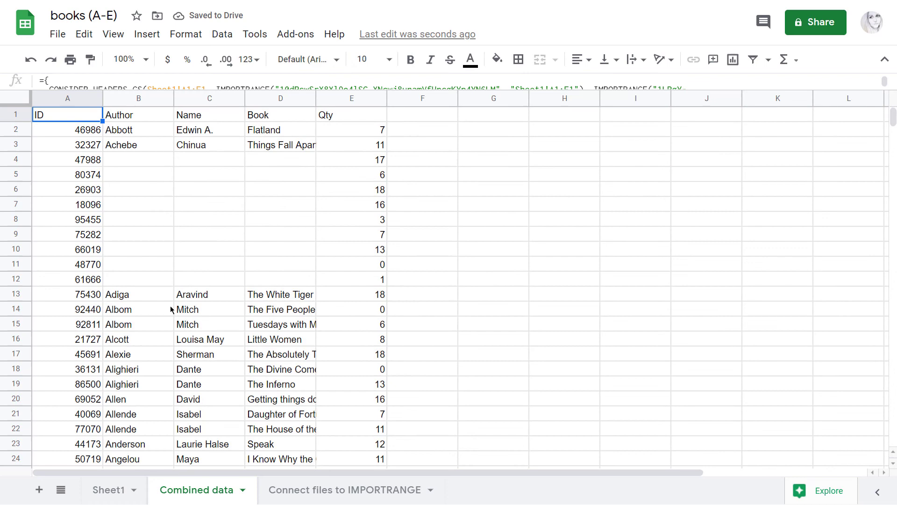
Relaunch the Combine Sheets add-on from the Add-ons menu
click(295, 35)
mouse_move(335, 94)
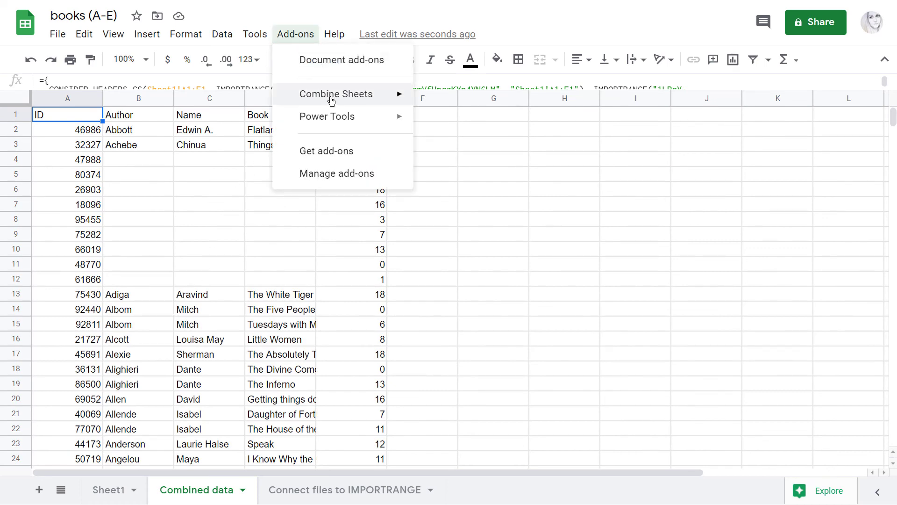
click(450, 101)
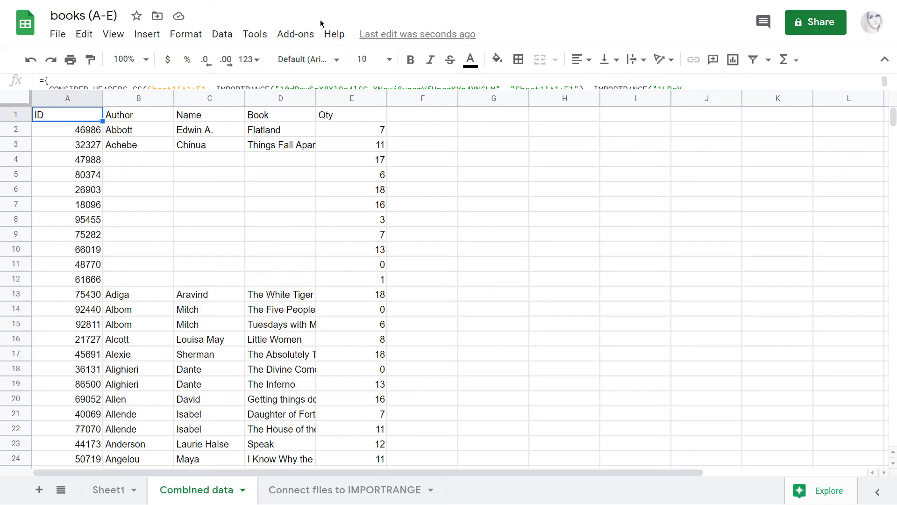
Search the Google Workspace Marketplace for 'combine' add-ons
click(295, 34)
click(305, 151)
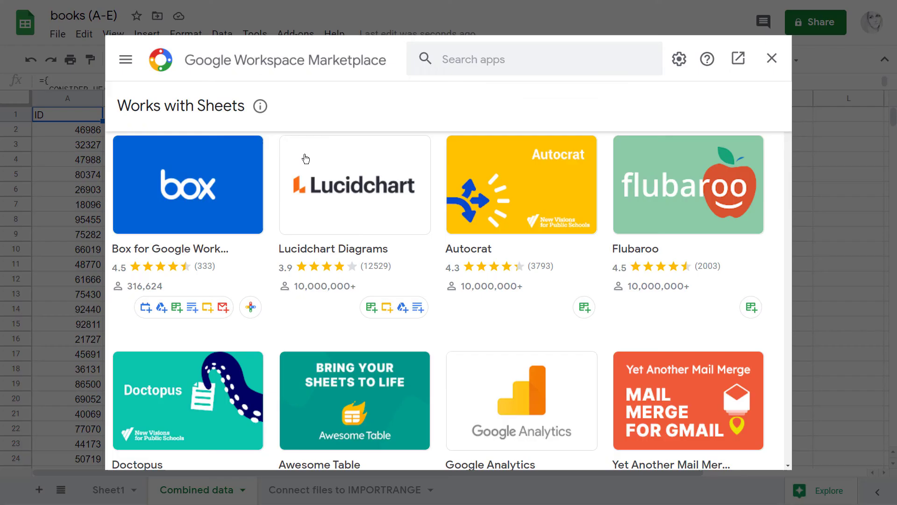
click(469, 56)
text(combine)
key(Return)
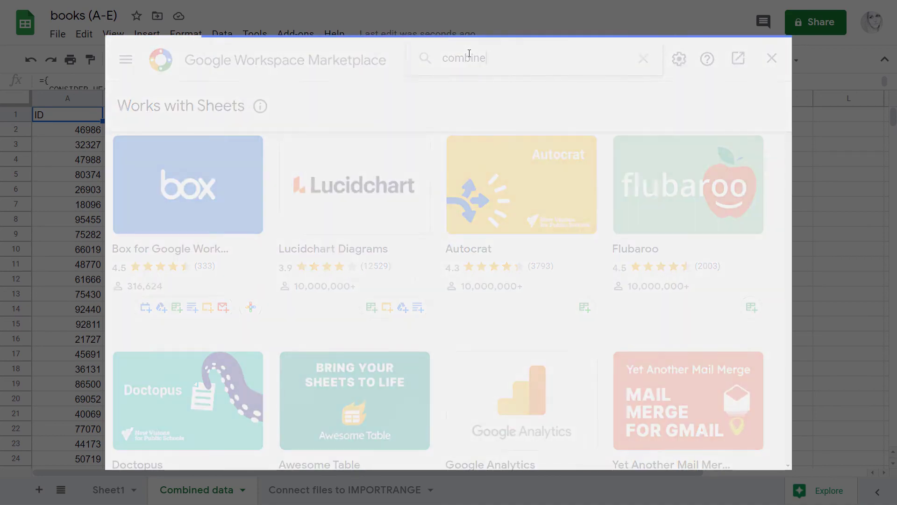